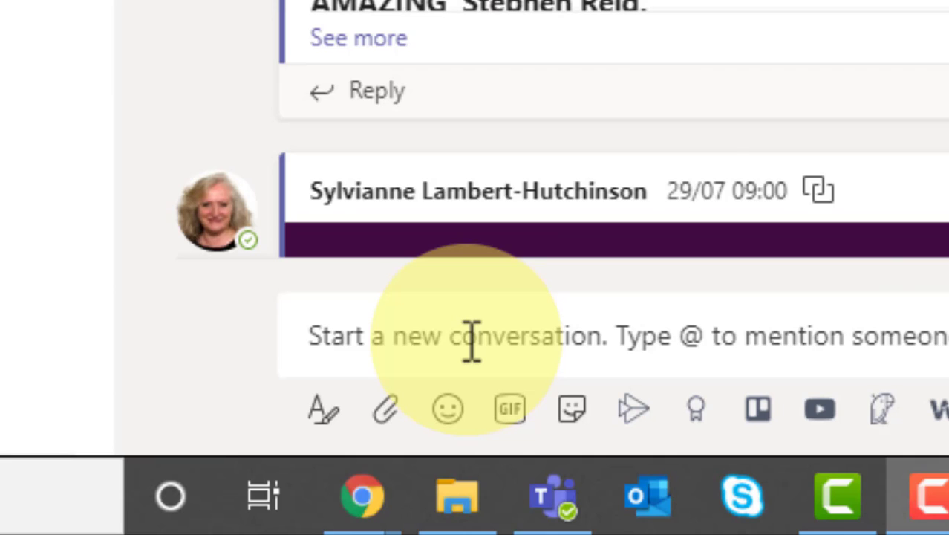
Step: Start a new formatted conversation in the General channel with the subject "Test"
left_click(329, 429)
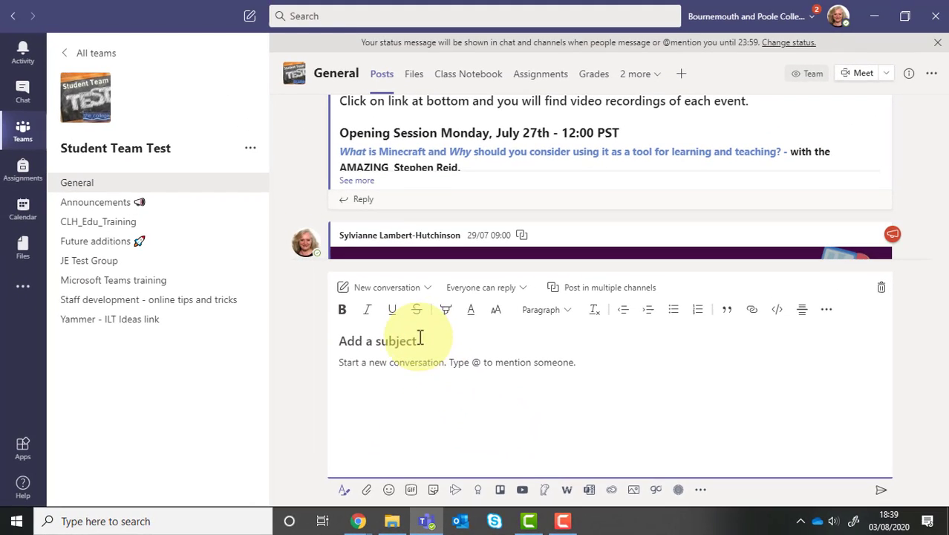
left_click(354, 343)
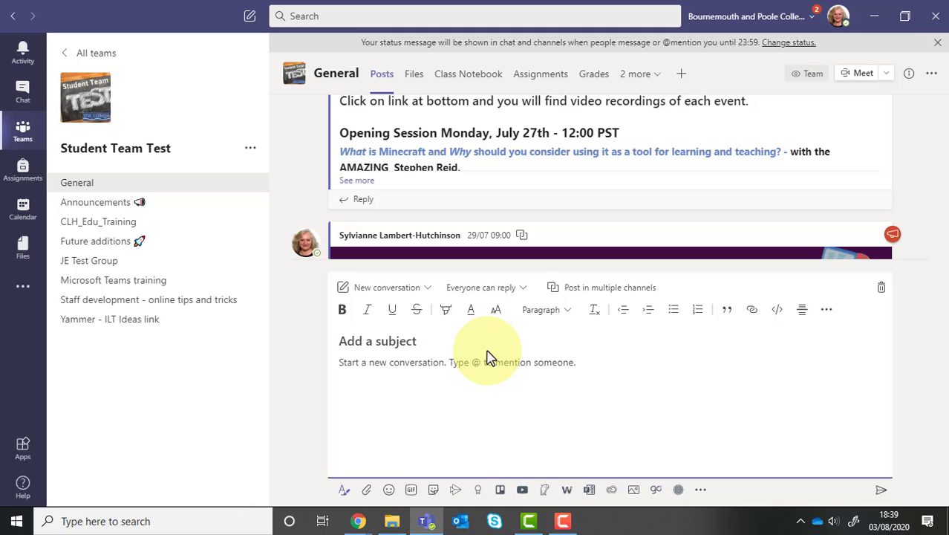
type("Test")
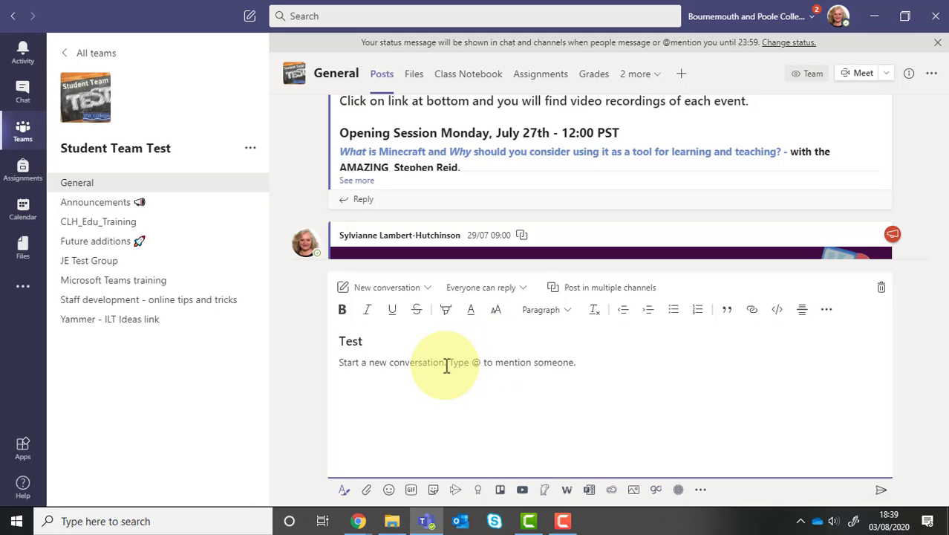
left_click(446, 363)
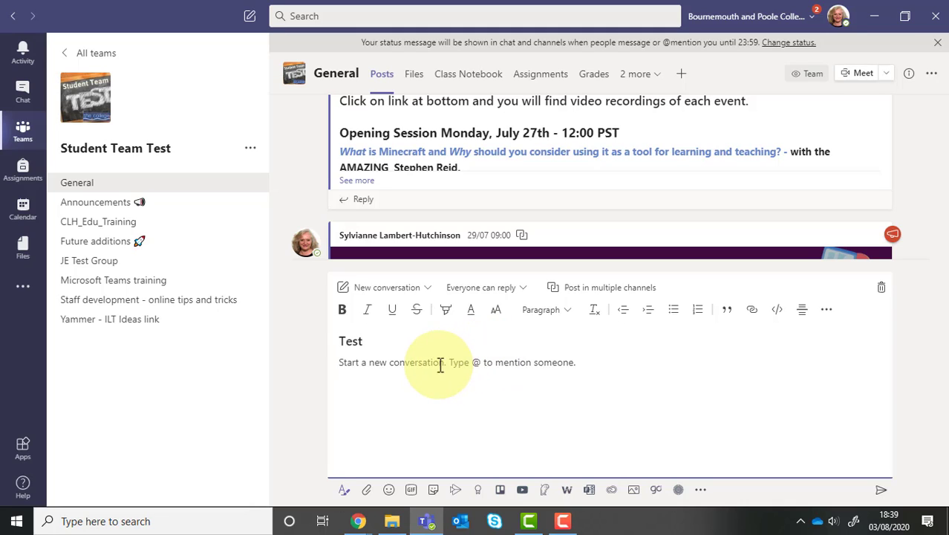
Step: Change the post type to Announcement and give it the headline "Test post"
left_click(430, 295)
left_click(419, 337)
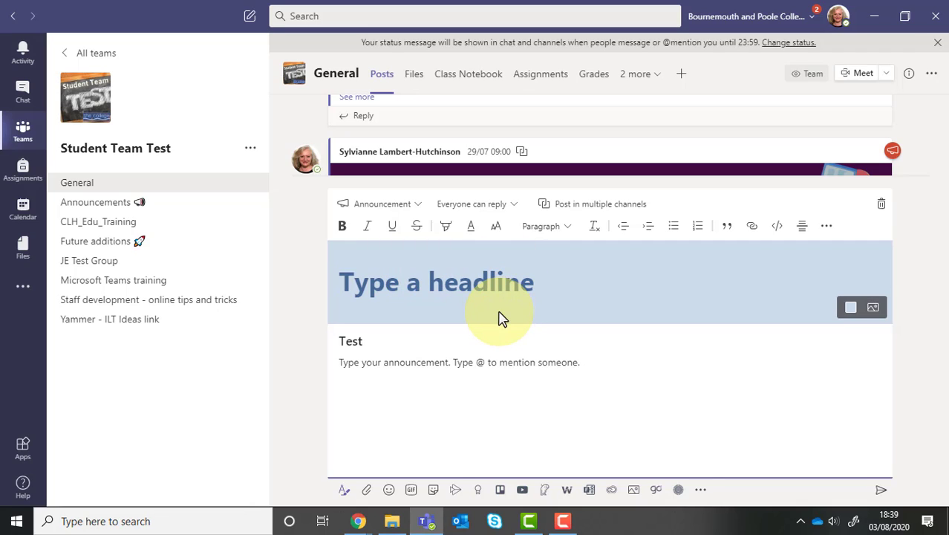
type("Test post")
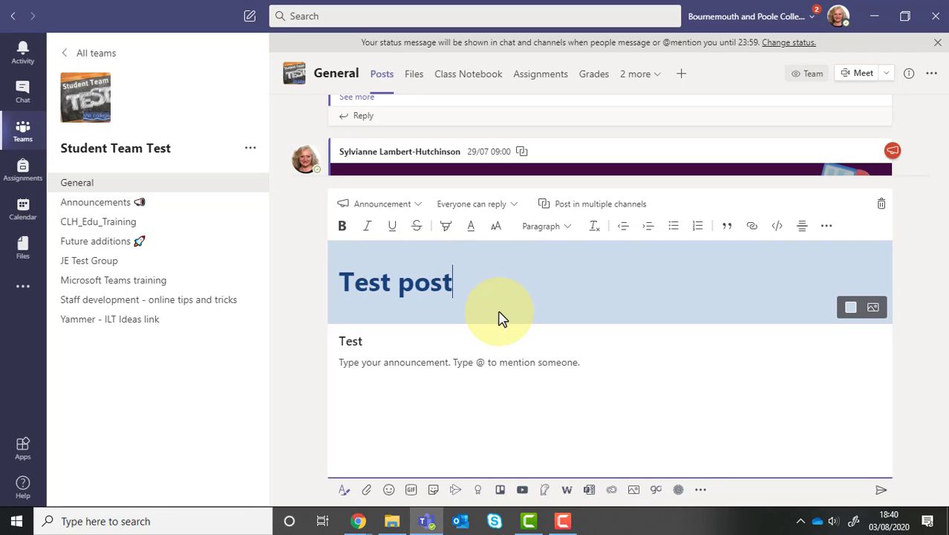
Step: Set the headline background to the red clapperboard illustration from the Clubs, Activities and Sports category
left_click(873, 309)
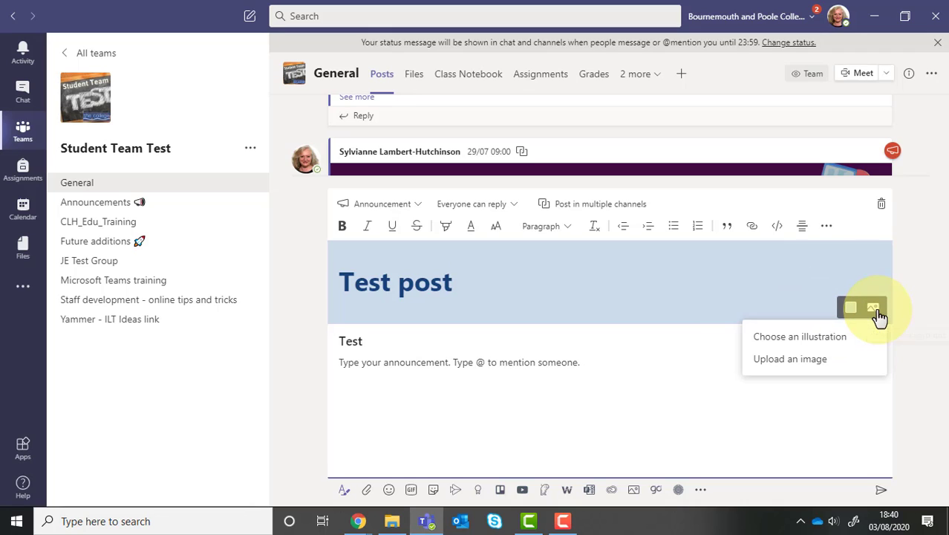
left_click(823, 341)
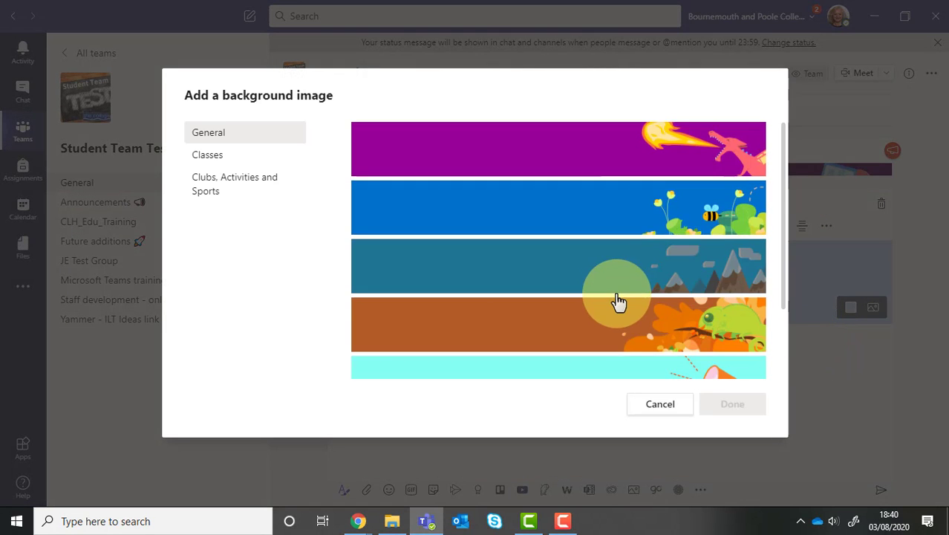
scroll(614, 300, "down", 2)
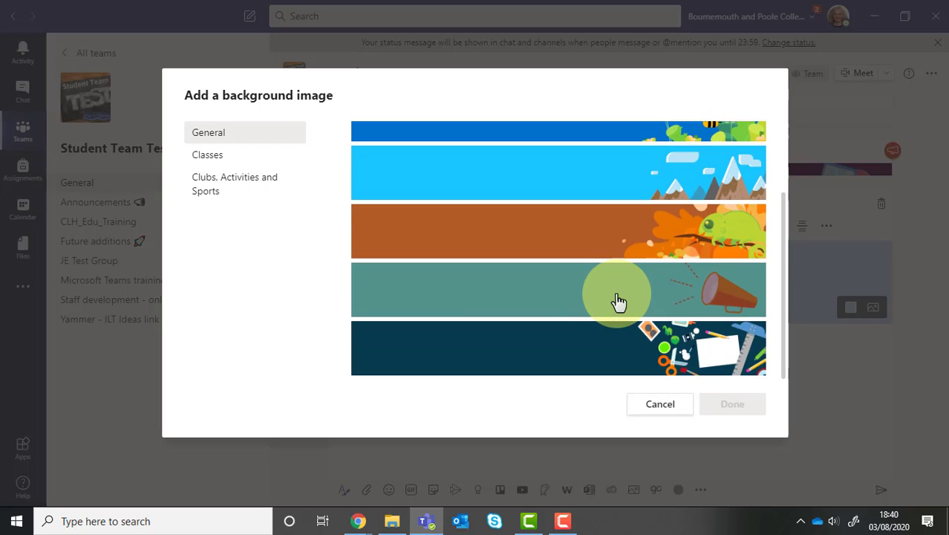
left_click(219, 159)
scroll(524, 222, "down", 5)
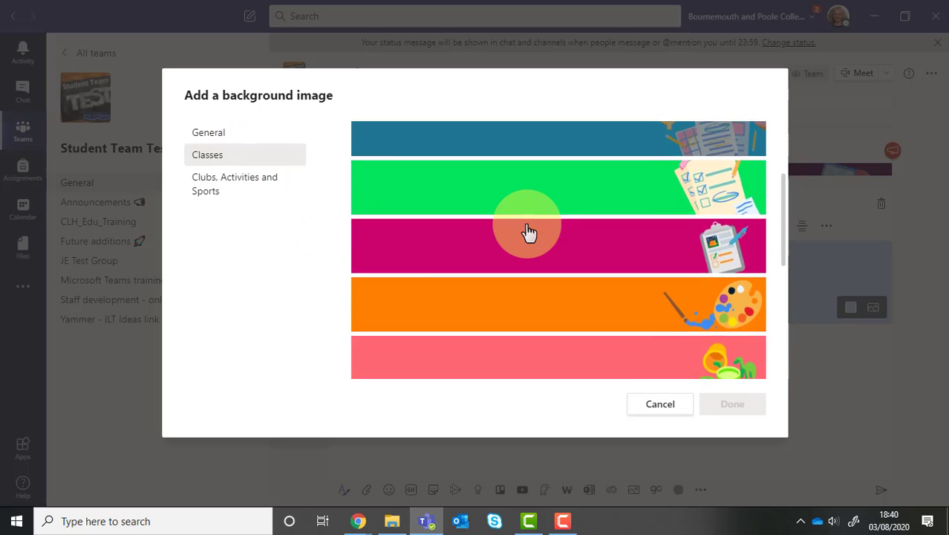
scroll(527, 231, "down", 2)
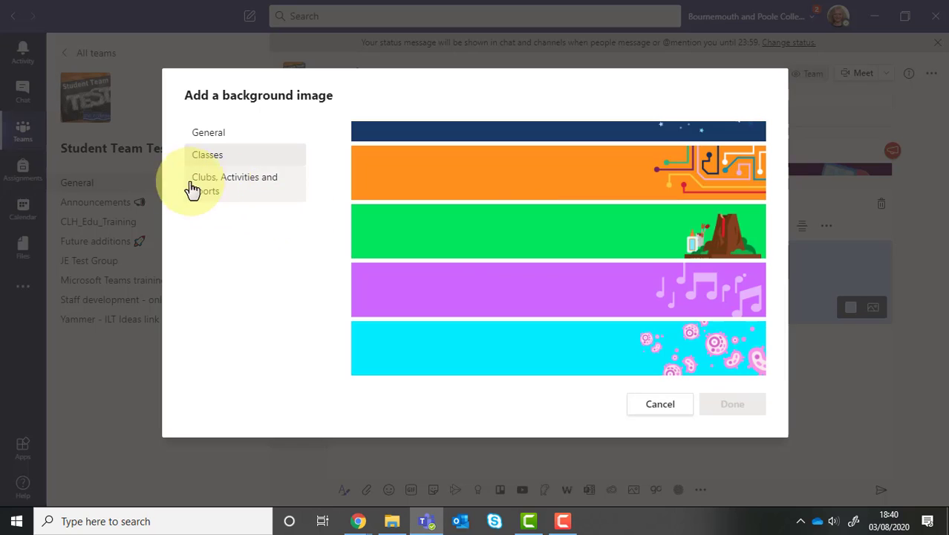
left_click(212, 190)
scroll(482, 245, "down", 3)
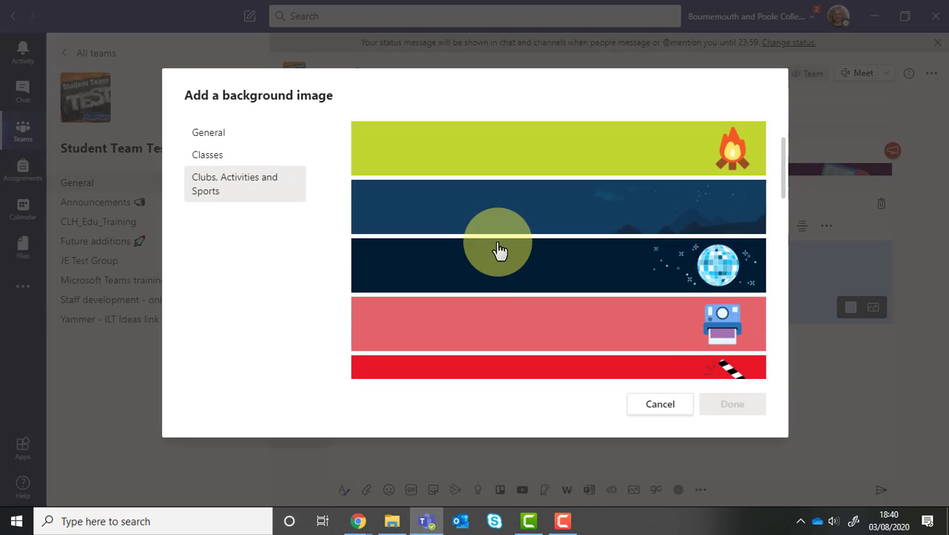
left_click(499, 249)
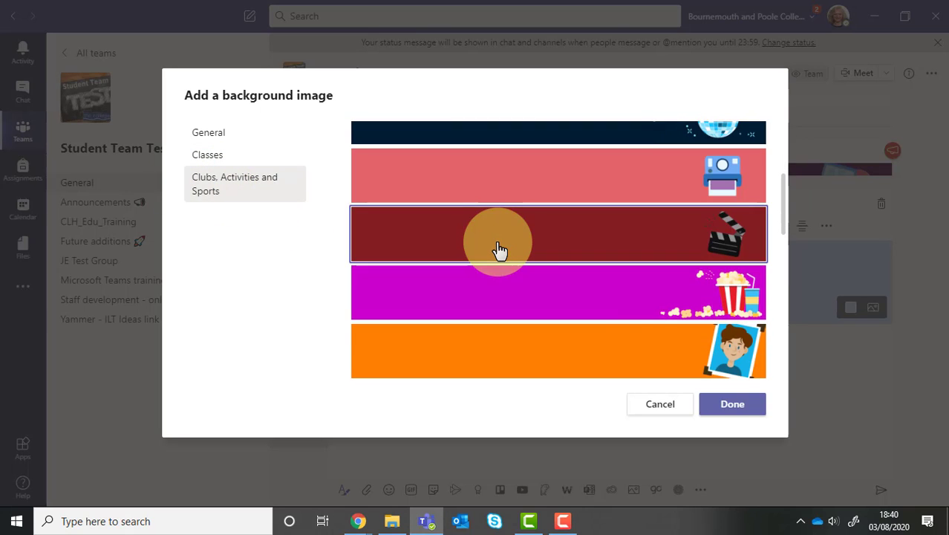
left_click(717, 406)
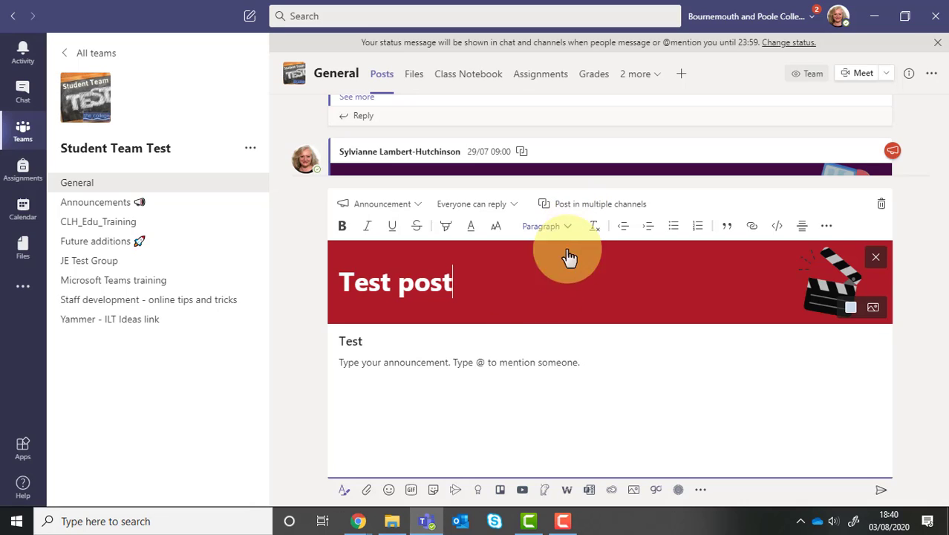
left_click(353, 363)
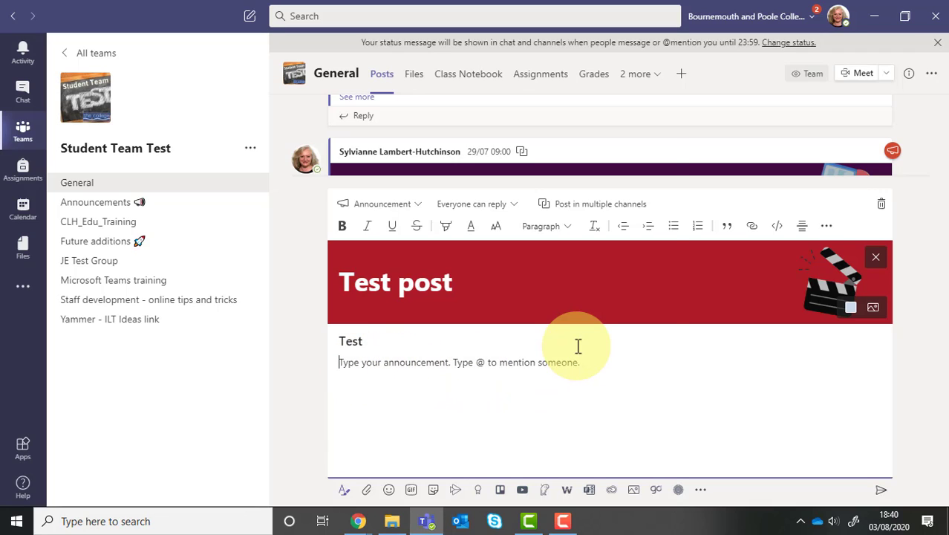
type("@st")
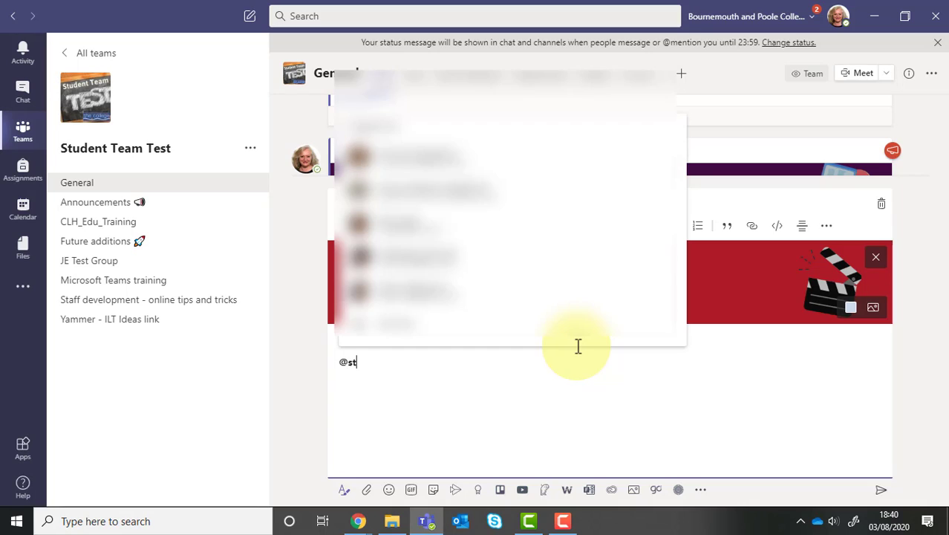
type("a")
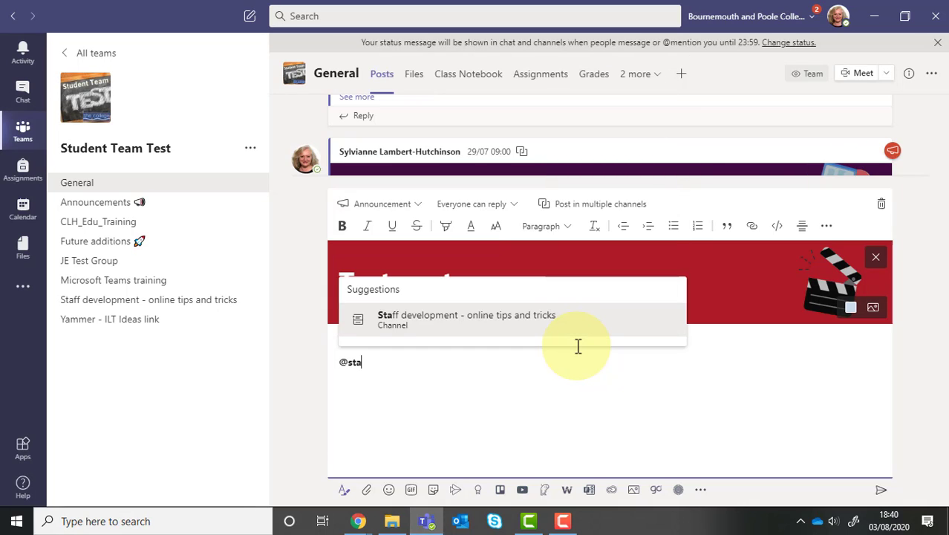
key("BackSpace")
key("BackSpace")
key("BackSpace")
key("BackSpace")
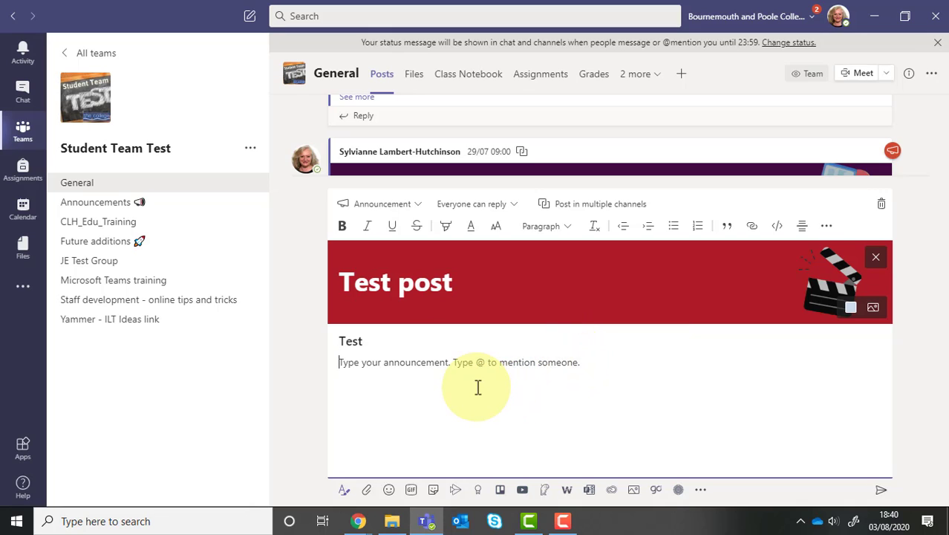
Step: Turn on posting the announcement in multiple channels
left_click(574, 213)
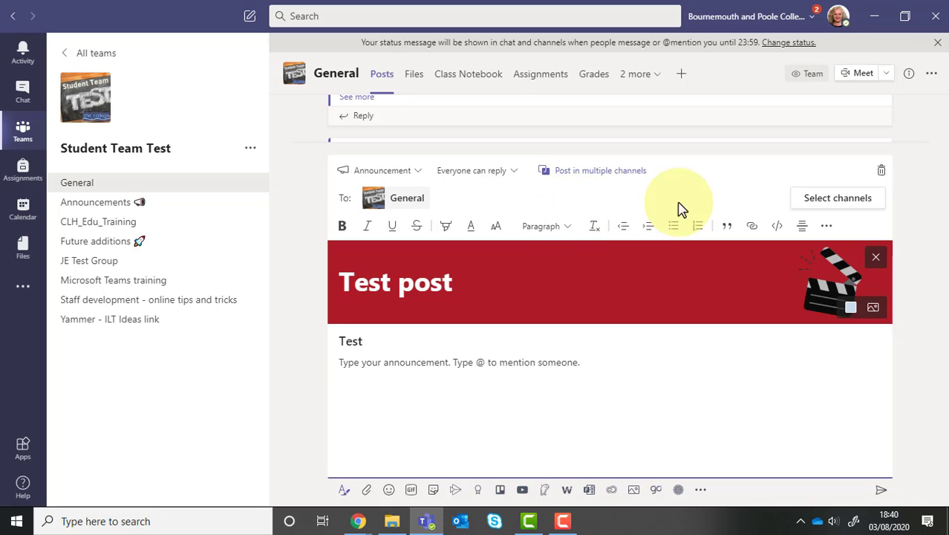
Step: Try selecting all channels matching "announ" as post destinations, and cancel the selection
left_click(853, 202)
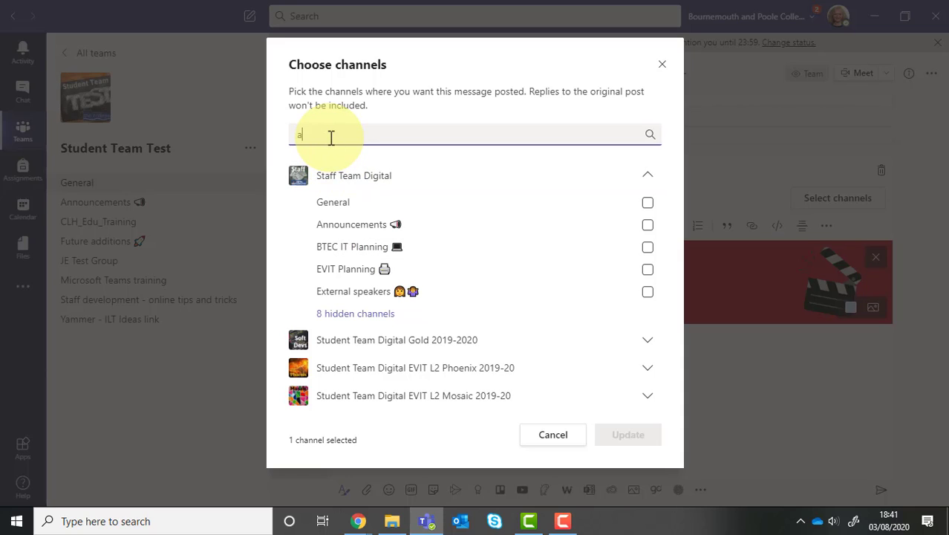
type("nnoun")
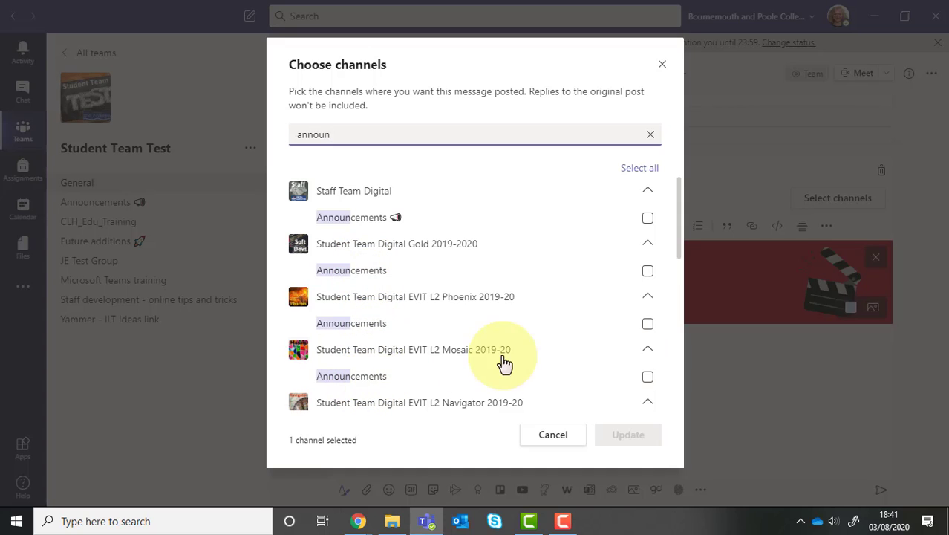
left_click(640, 174)
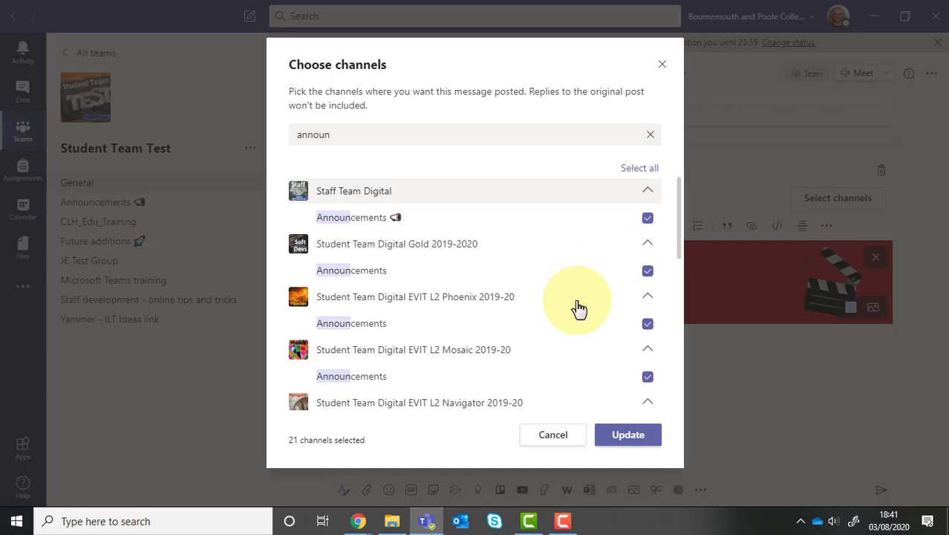
left_click(549, 439)
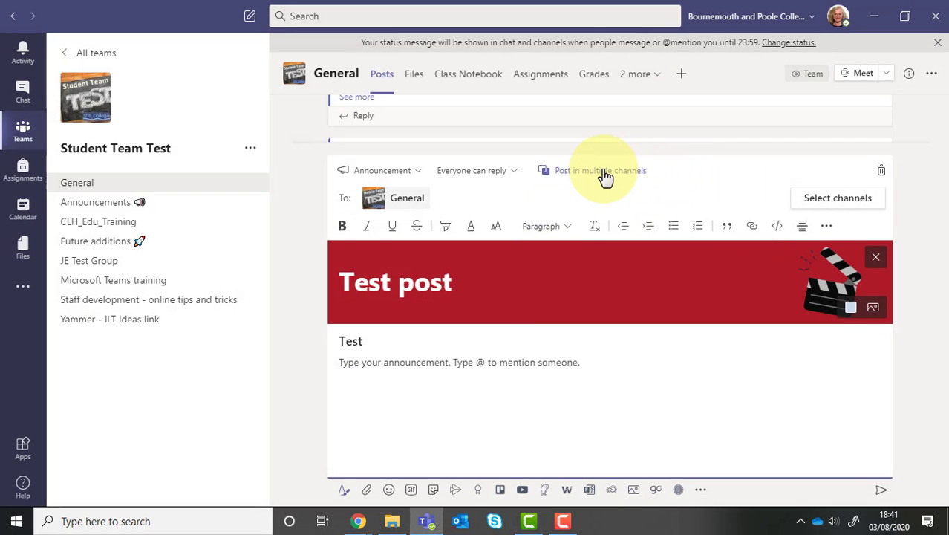
Step: Search the channels for "announc", tick Announcements for Staff Team Digital and Student Team Digital Gold 2019-2020, and cancel the selection
left_click(828, 211)
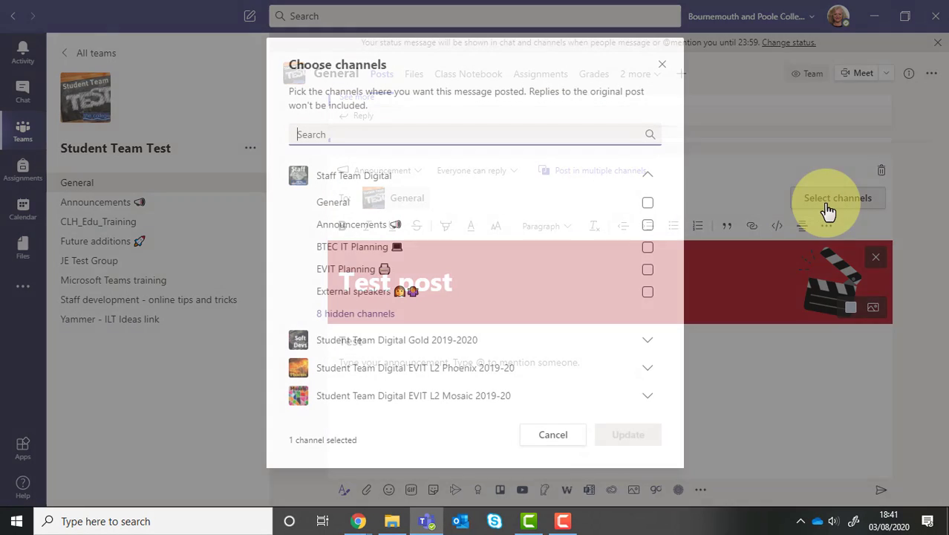
type("a")
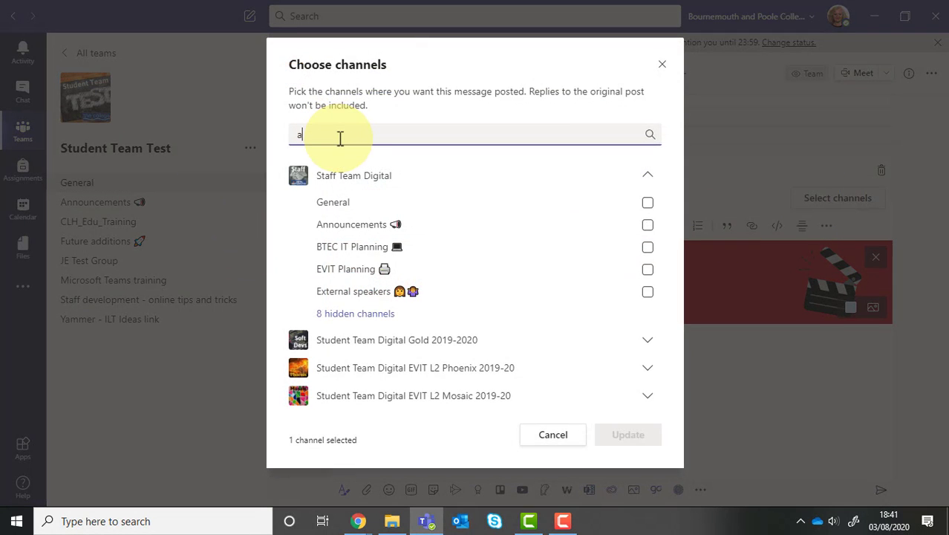
type("nnounc")
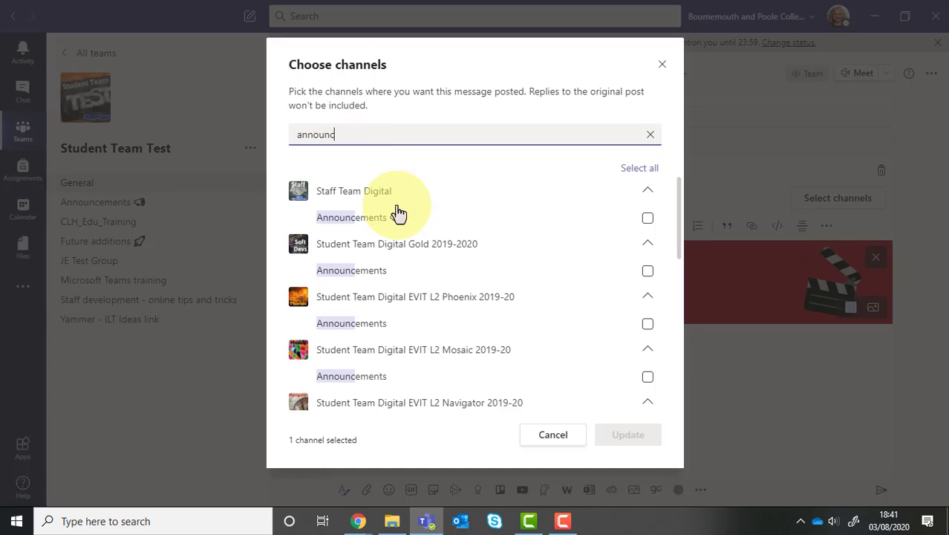
left_click(648, 221)
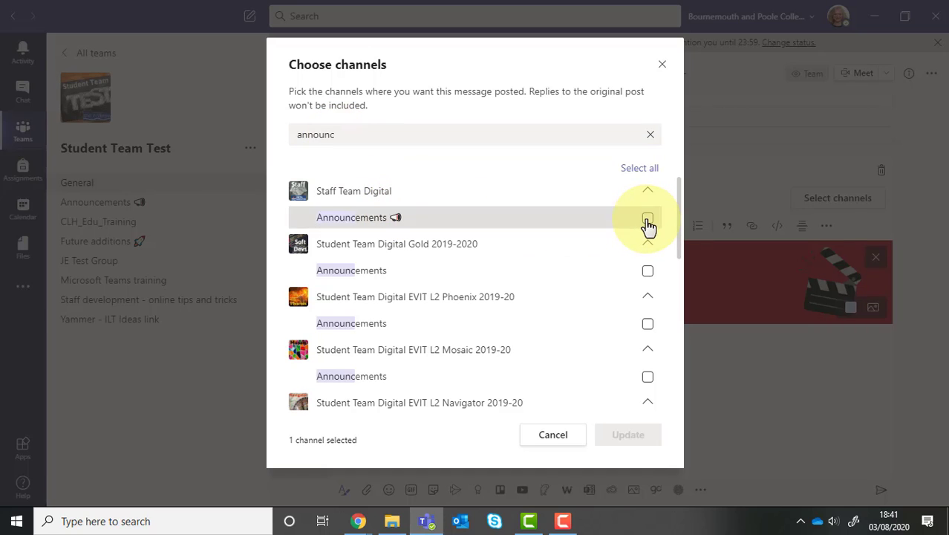
left_click(648, 272)
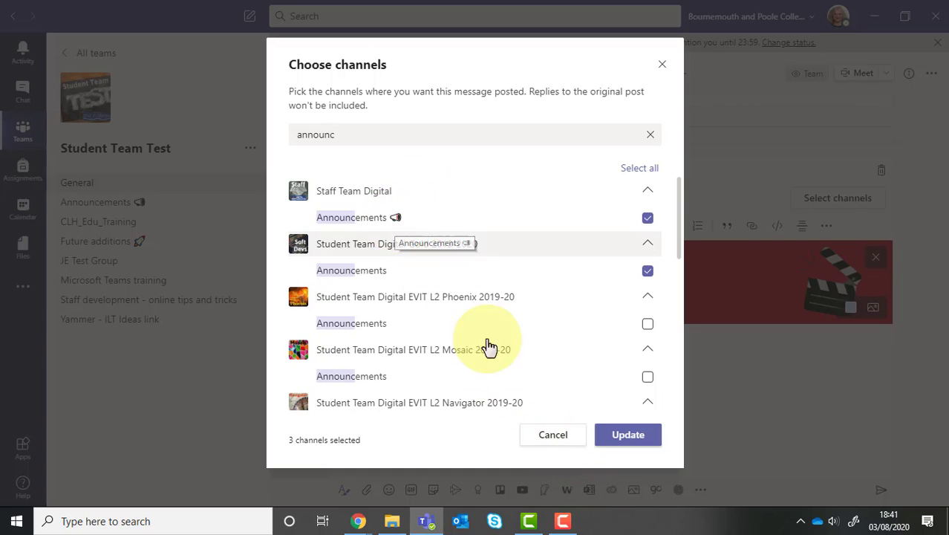
left_click(557, 438)
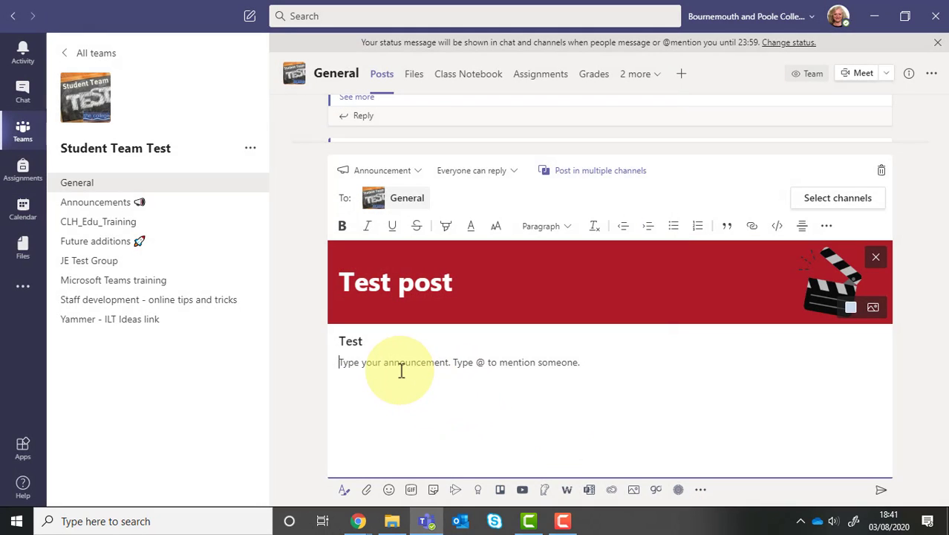
left_click(593, 363)
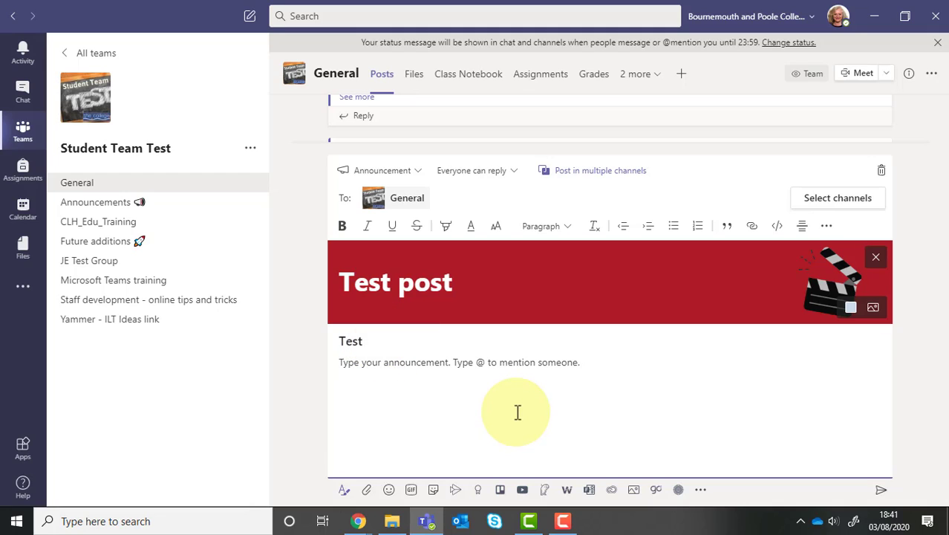
key("super+period")
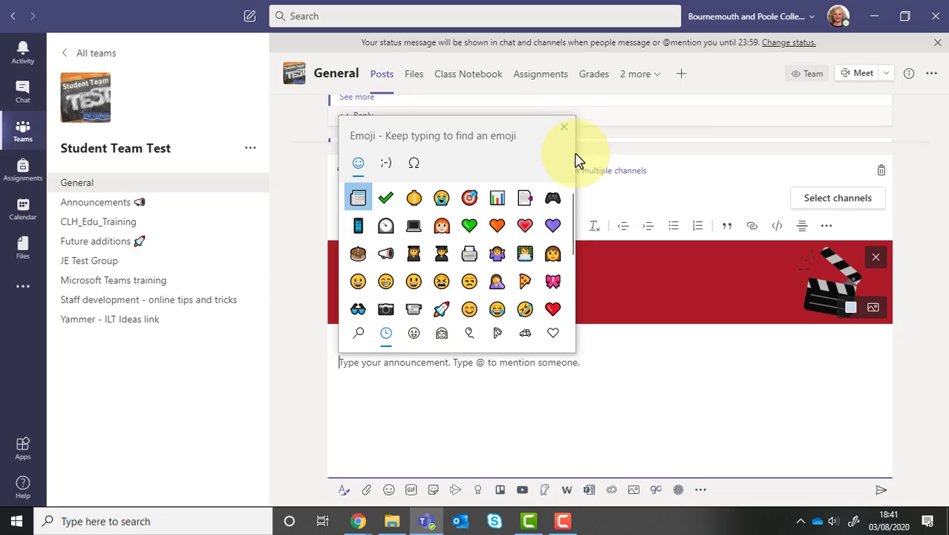
left_click(563, 127)
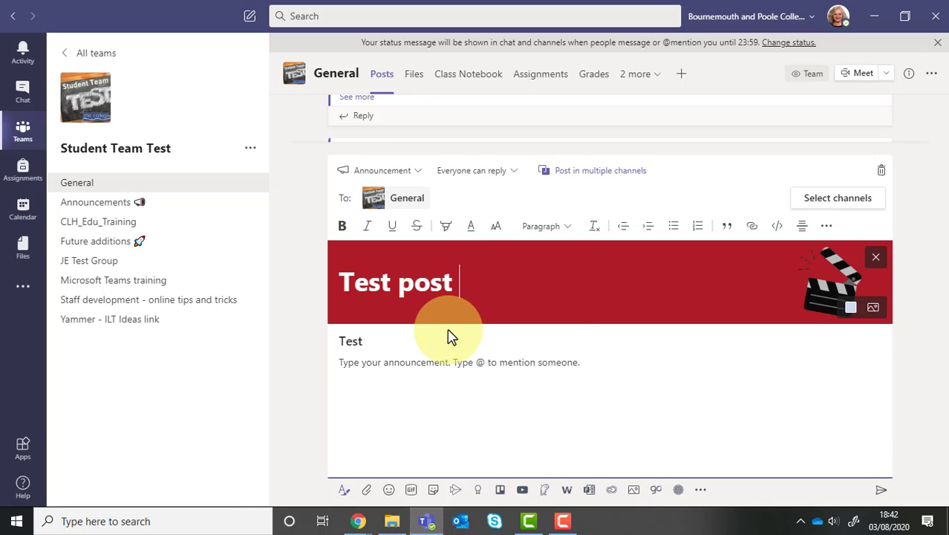
Step: Insert a megaphone emoji after the text of the "Test post" headline and close the emoji picker
key("super+period")
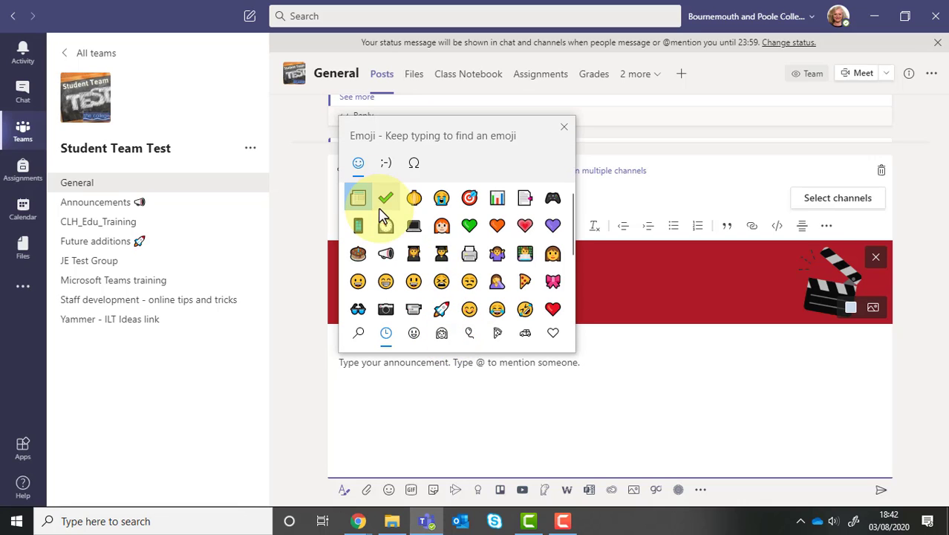
left_click(386, 254)
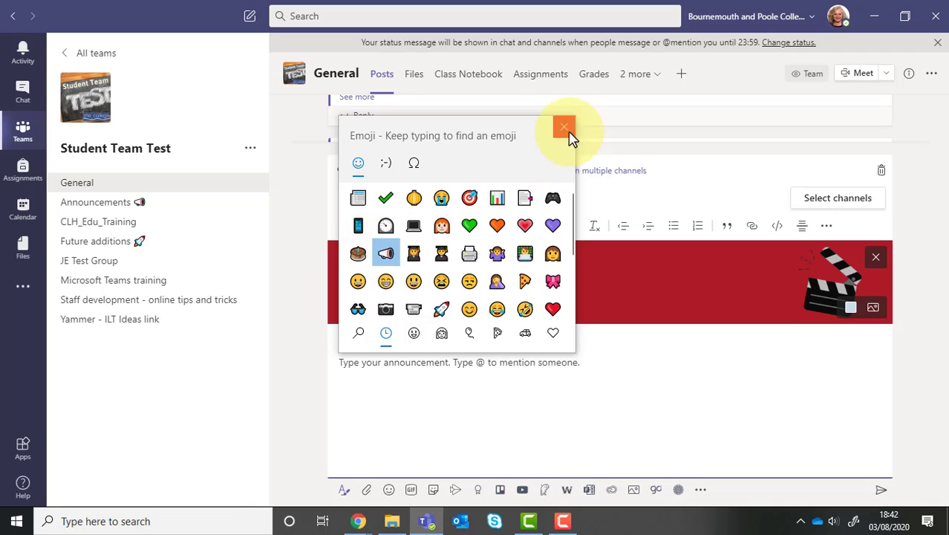
left_click(564, 127)
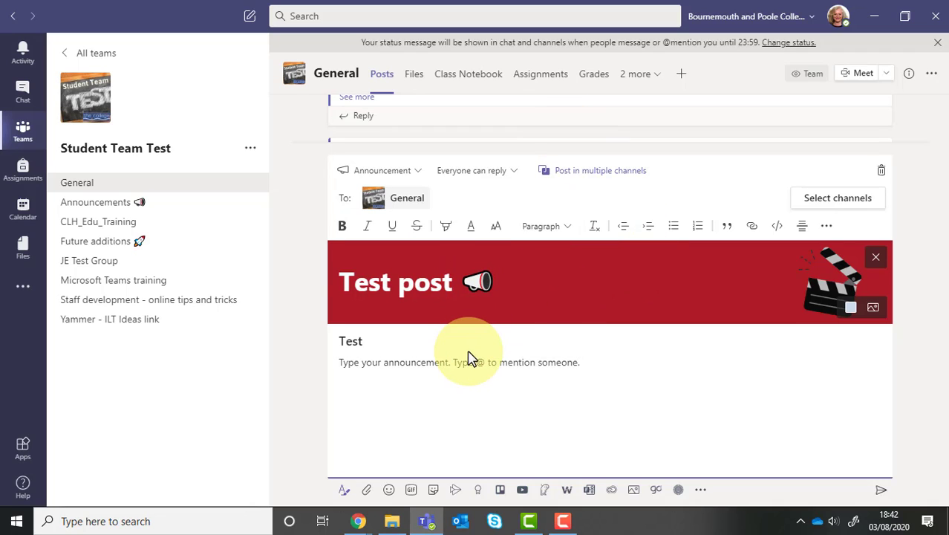